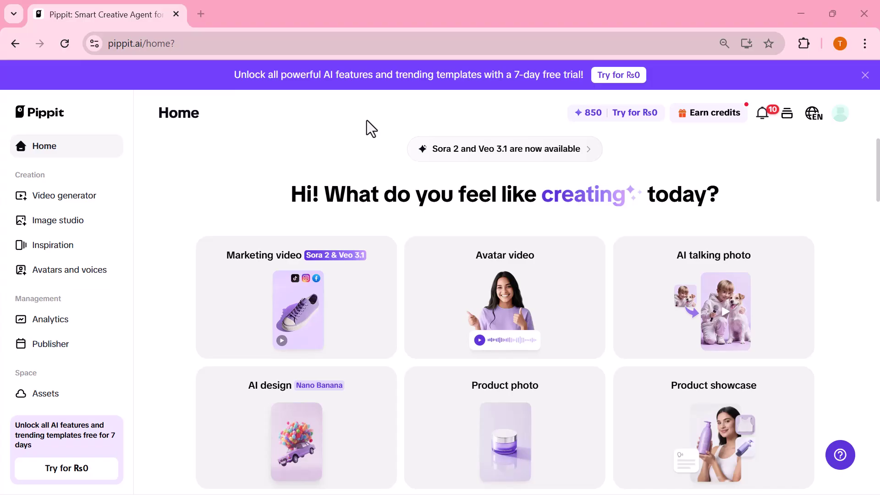
- Generate an Agent-mode marketing video from the pasted prompt of a dog raising its thumb at a security camera
click(321, 293)
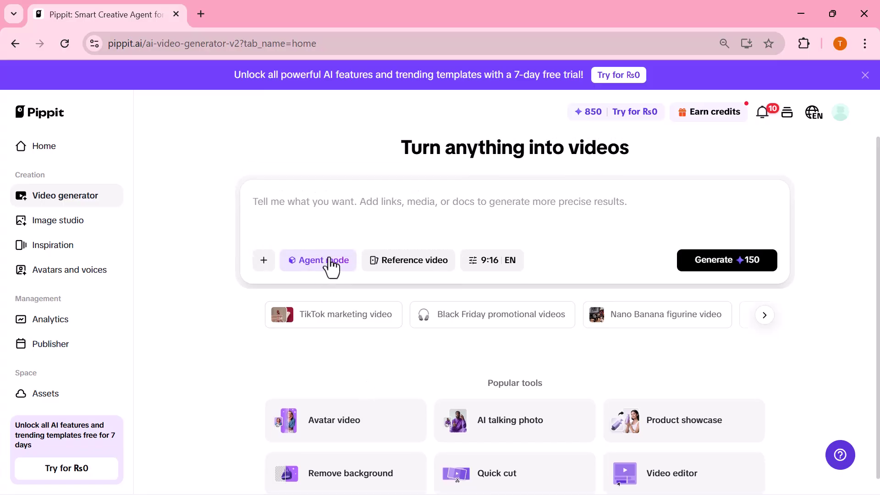
click(329, 265)
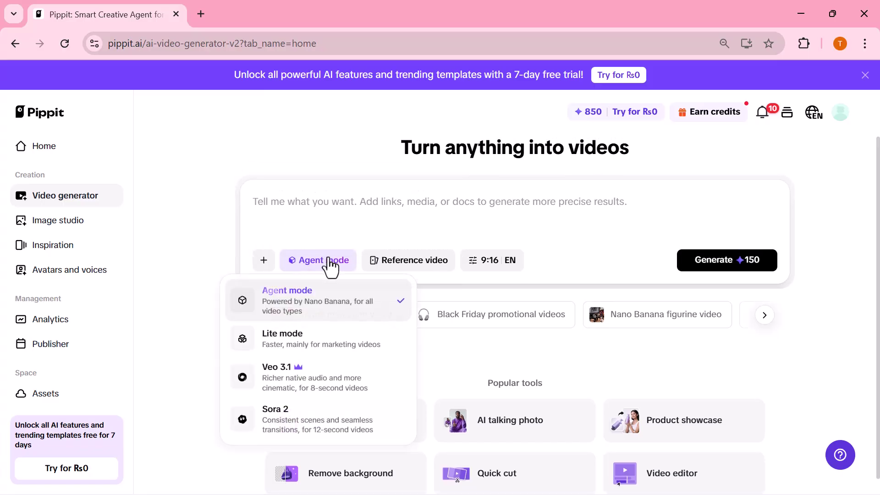
click(287, 308)
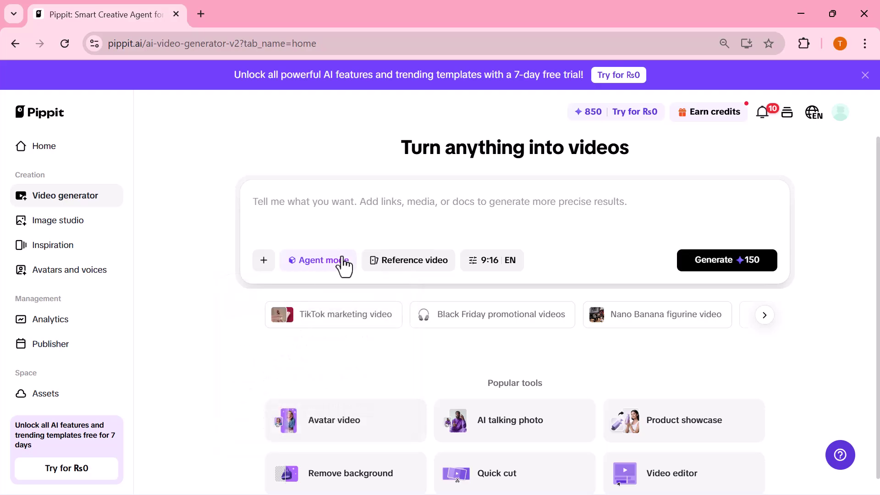
text("Create a dog from a security-camera perspective, raising its thumb toward the camera.")
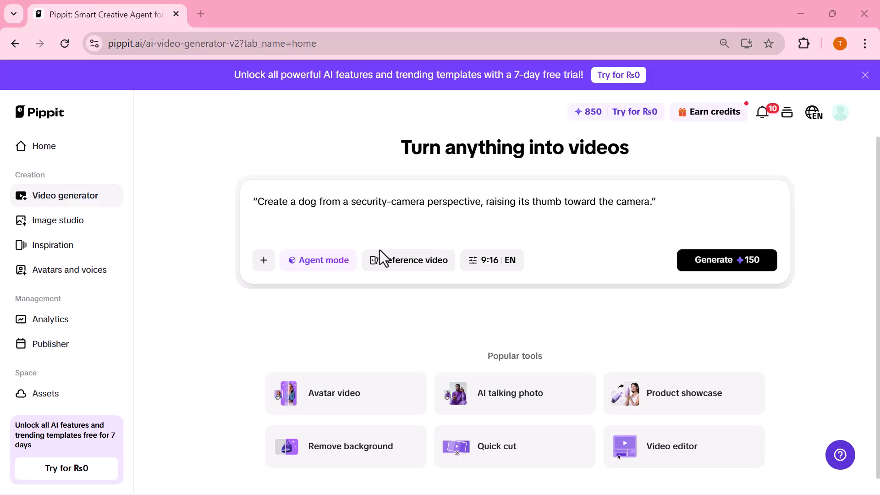
click(717, 265)
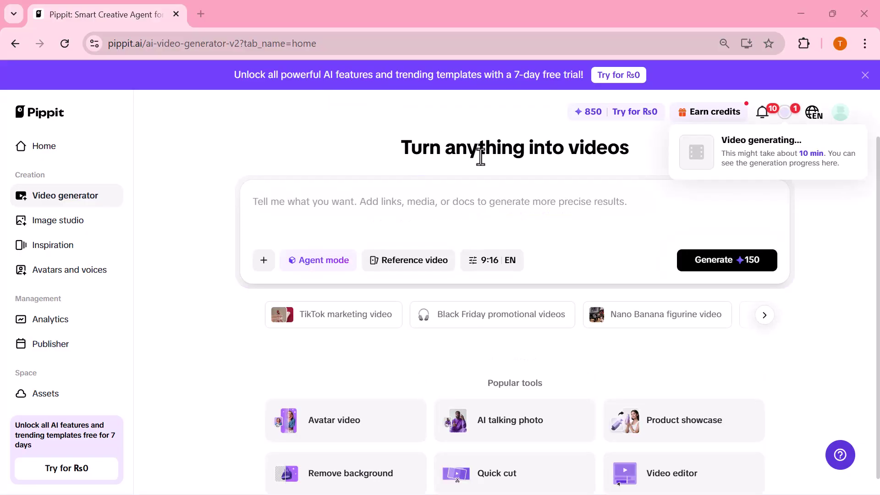
- Open the finished security-camera dog video and play it through
click(702, 160)
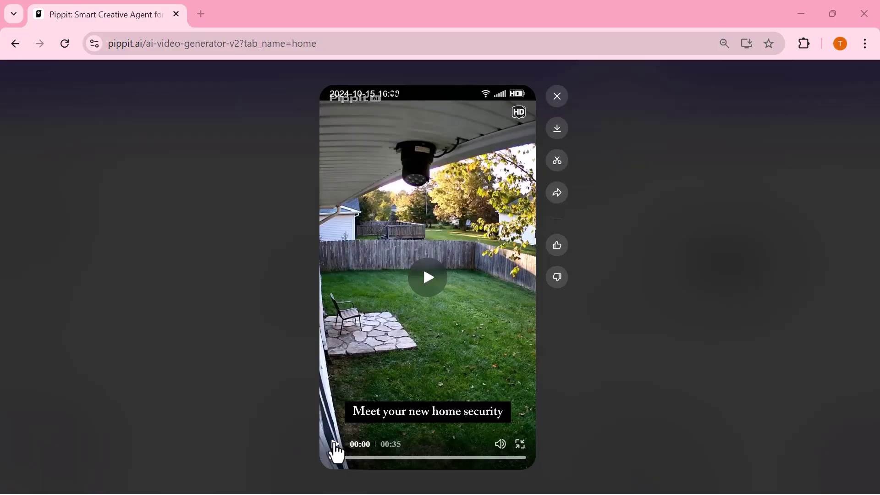
click(335, 444)
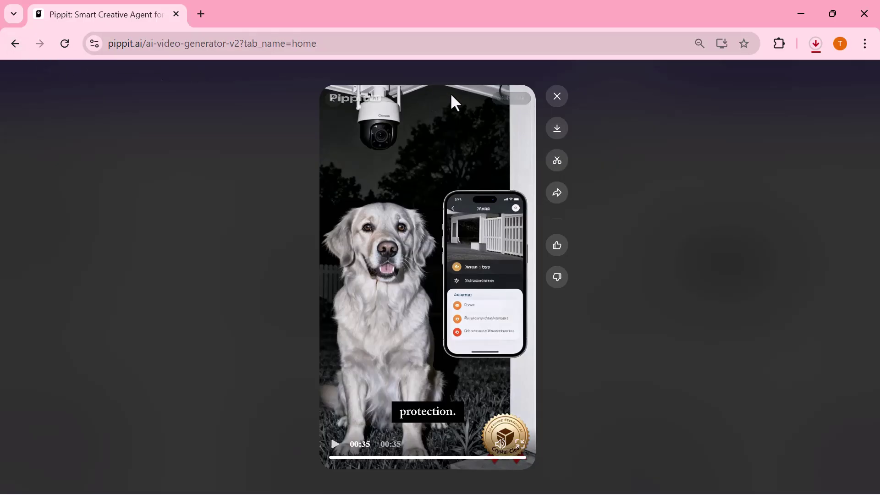
- Close the dog video preview, check completed tasks, and return to the Pippit home page
click(558, 96)
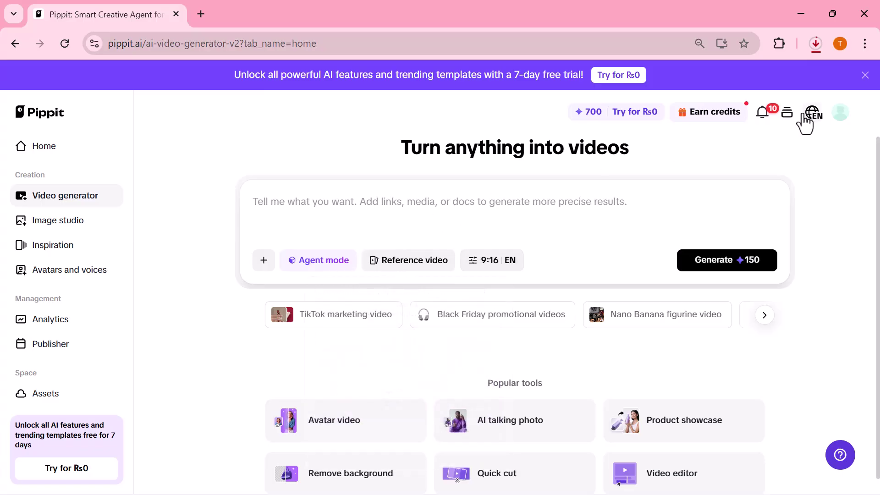
click(785, 115)
click(61, 149)
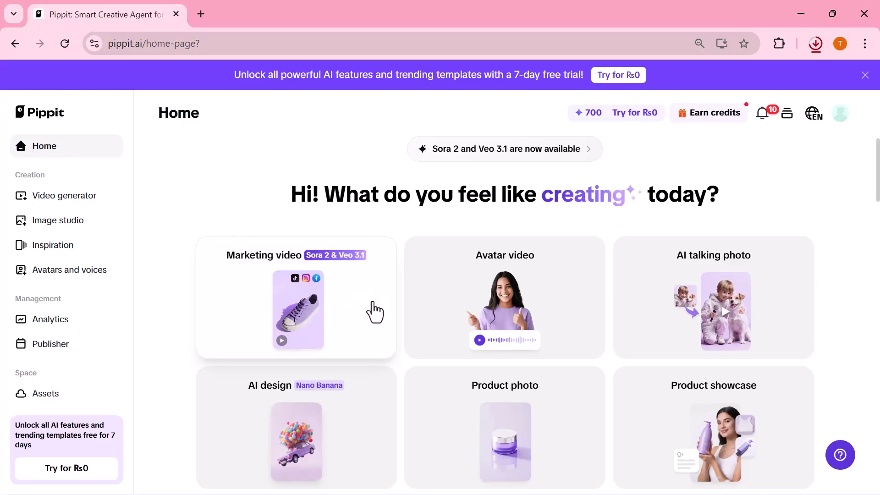
scroll(370, 310, down, 3)
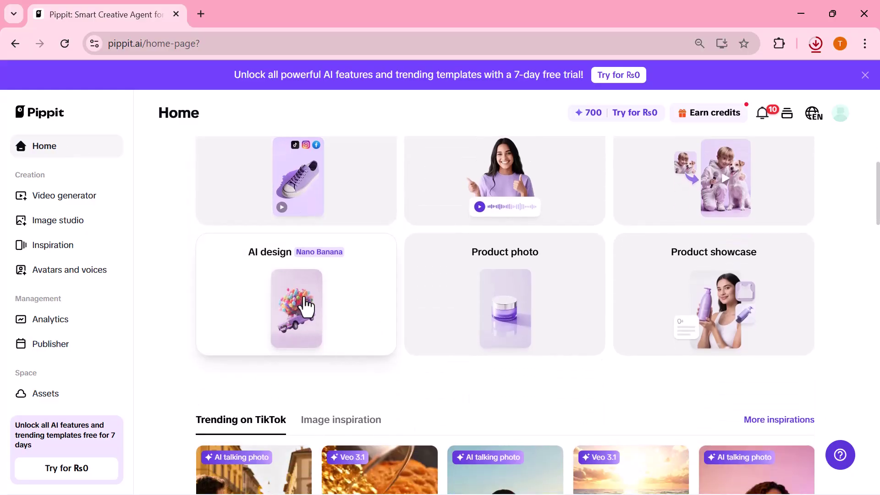
- Start an AI design with the pasted Statue of Liberty-as-a-man prompt and review the Ratio choices
click(300, 311)
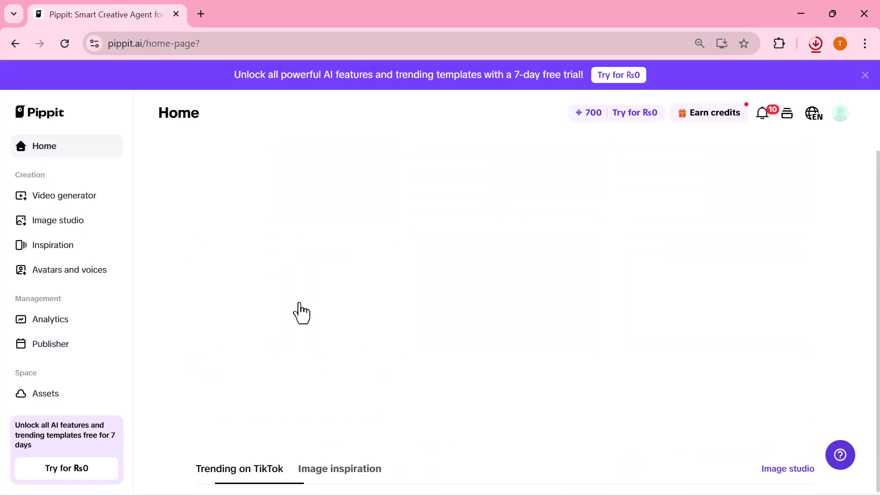
scroll(301, 313, down, 3)
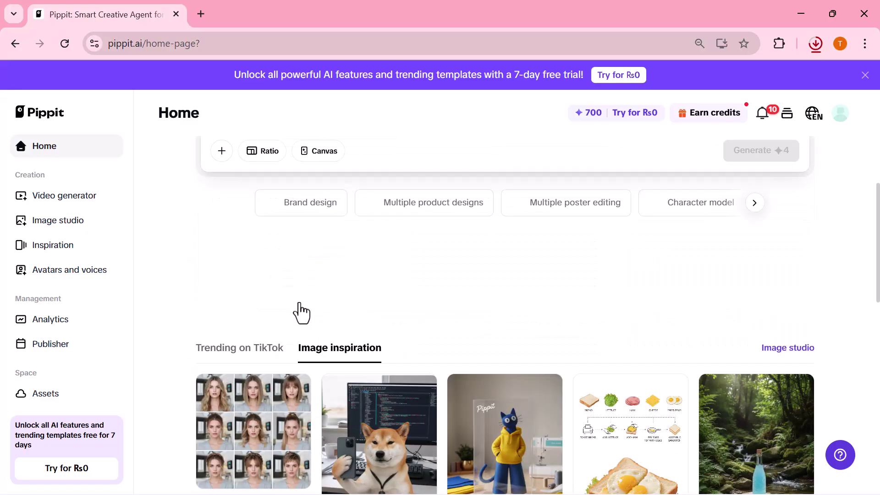
scroll(346, 250, up, 3)
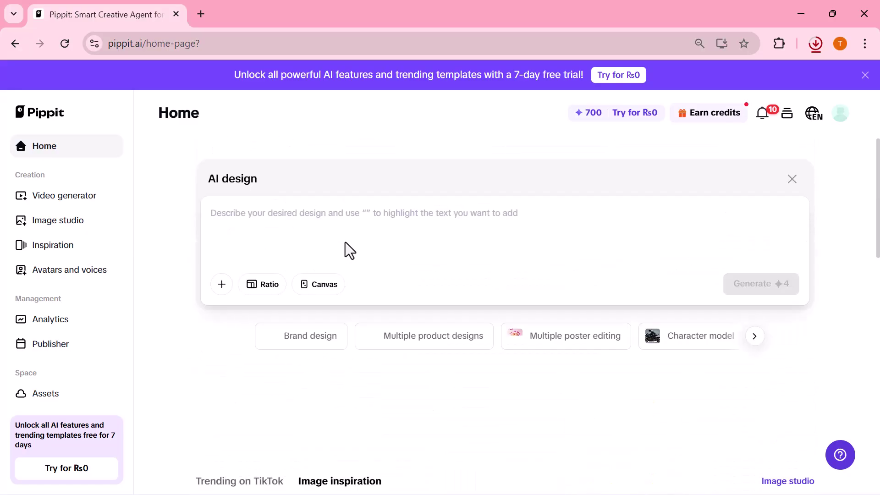
click(381, 222)
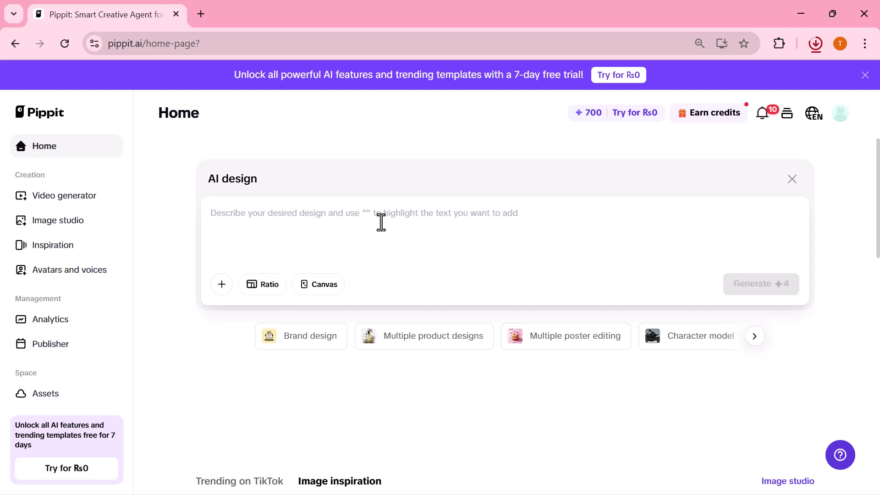
text("Create an image where the Statue of Liberty is transformed into a man.")
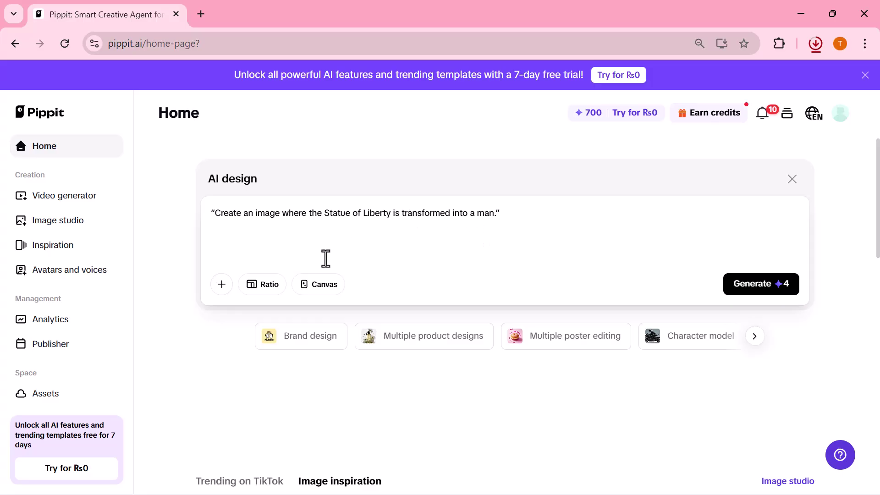
click(266, 297)
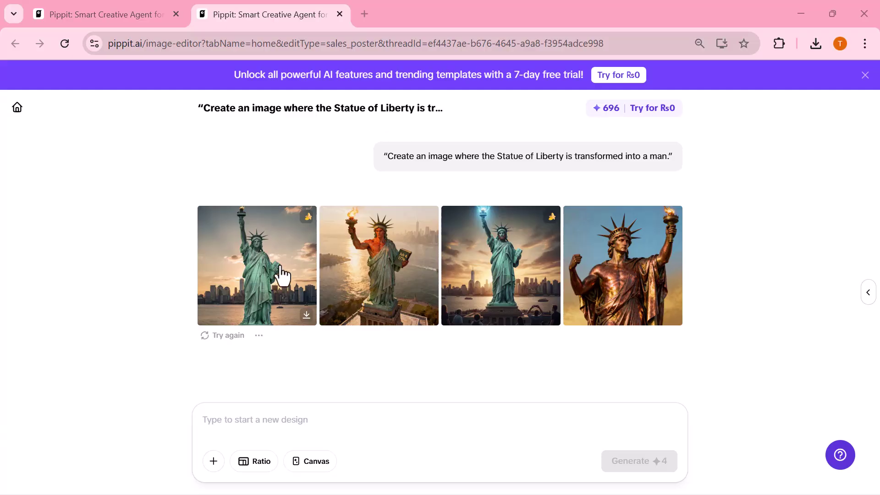
- Preview each of the four Statue of Liberty images enlarged, then close the image editor tab
click(281, 275)
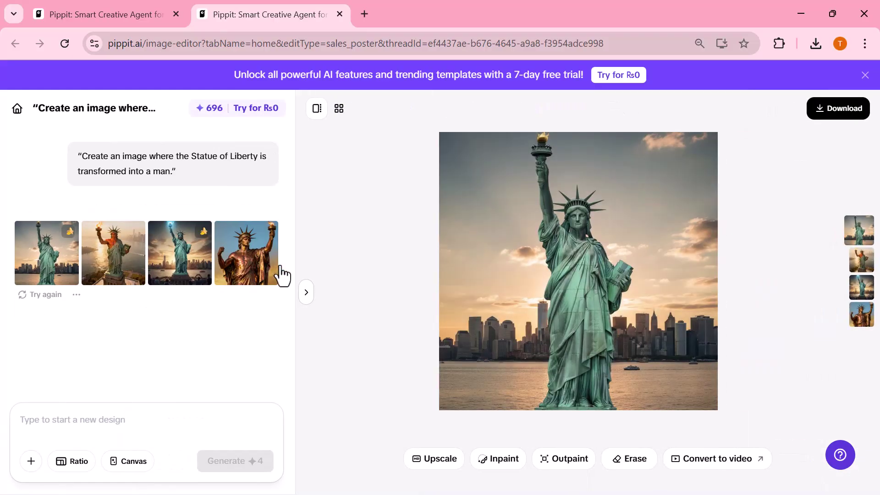
click(306, 292)
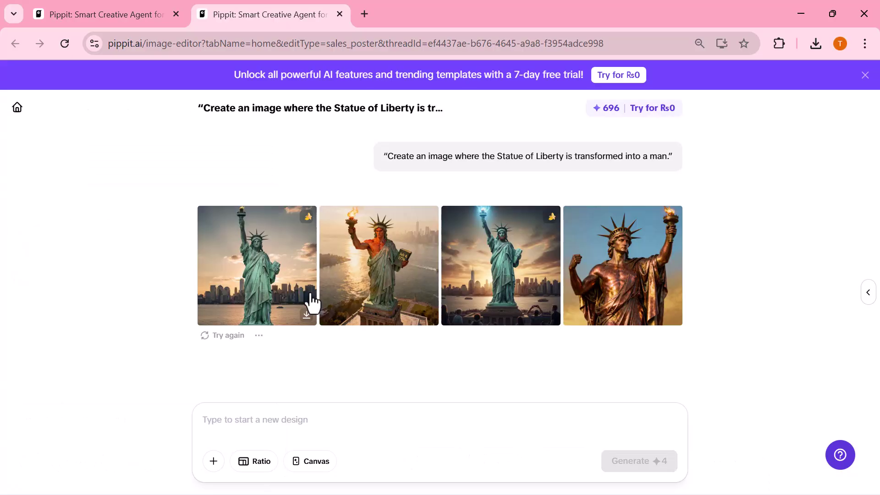
click(367, 291)
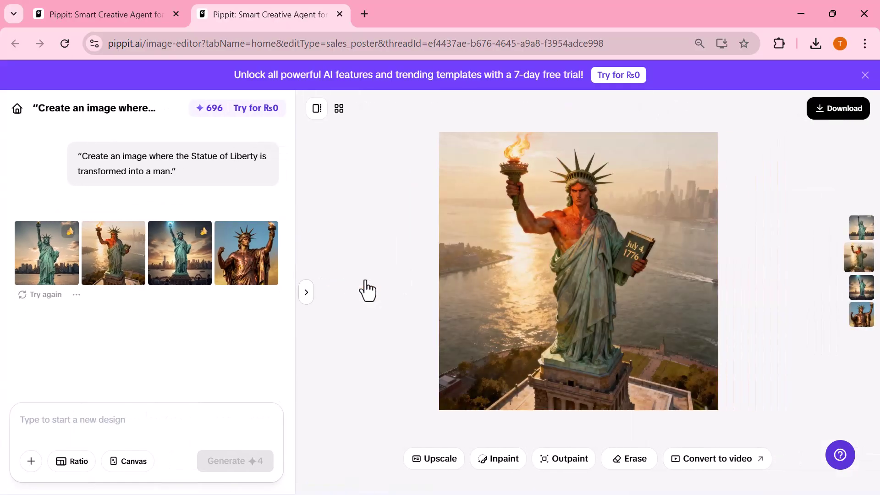
click(307, 293)
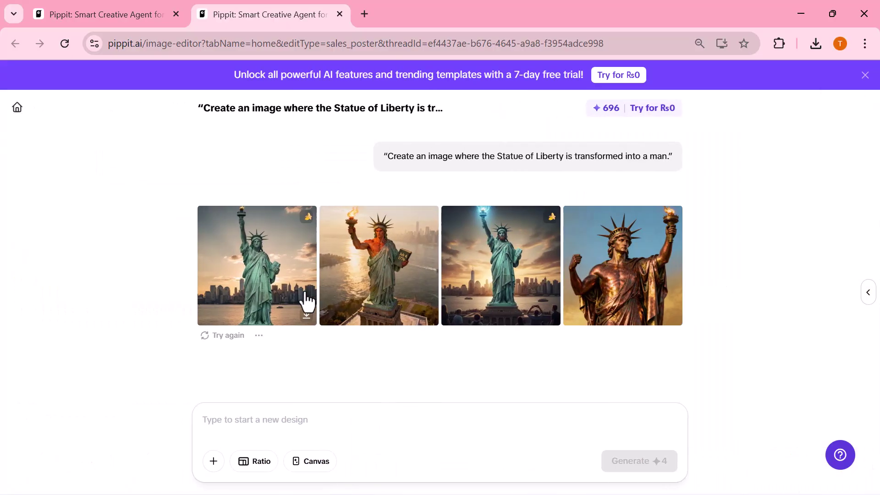
click(480, 254)
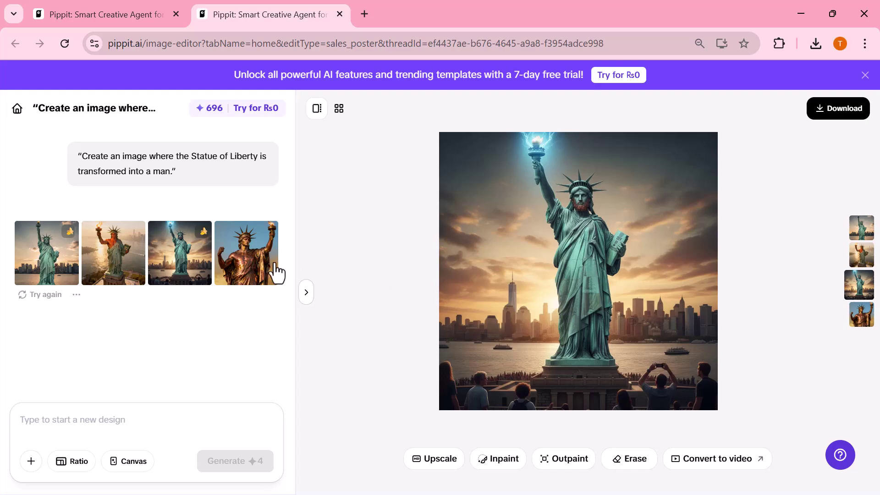
click(310, 294)
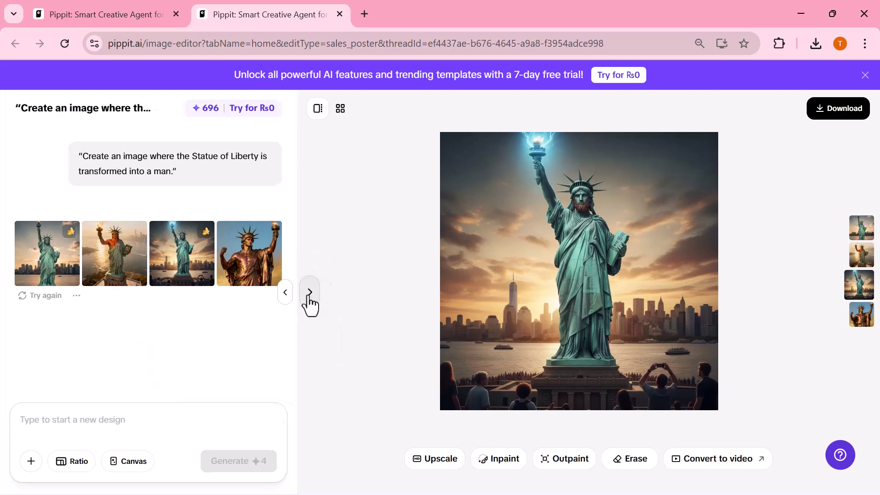
click(613, 281)
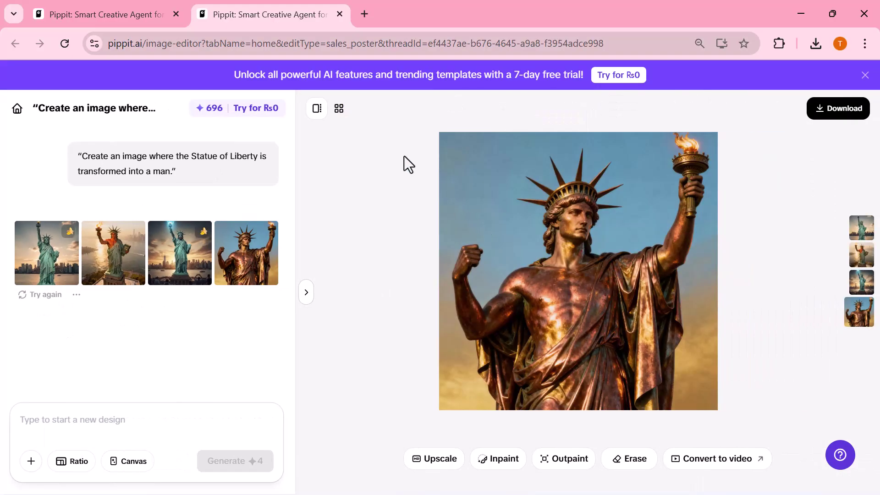
click(339, 14)
scroll(600, 217, down, 2)
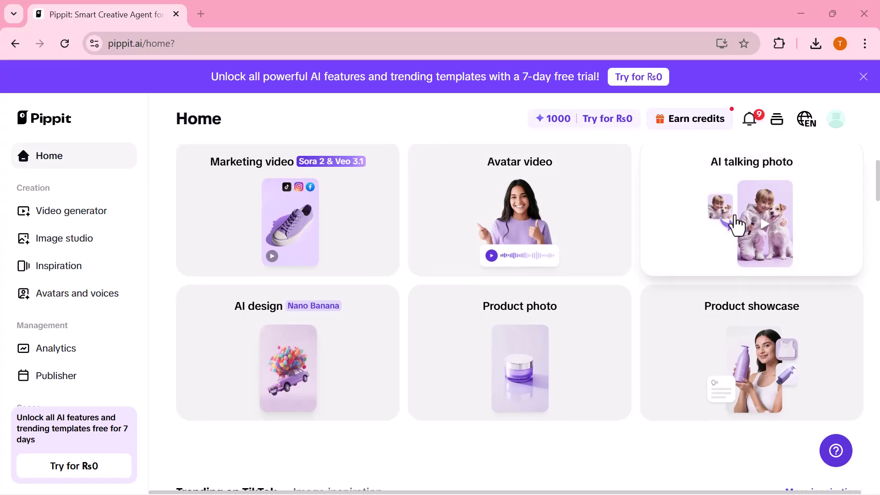
- Start an AI talking photo by uploading a portrait photo and nudging its crop slightly right
click(736, 224)
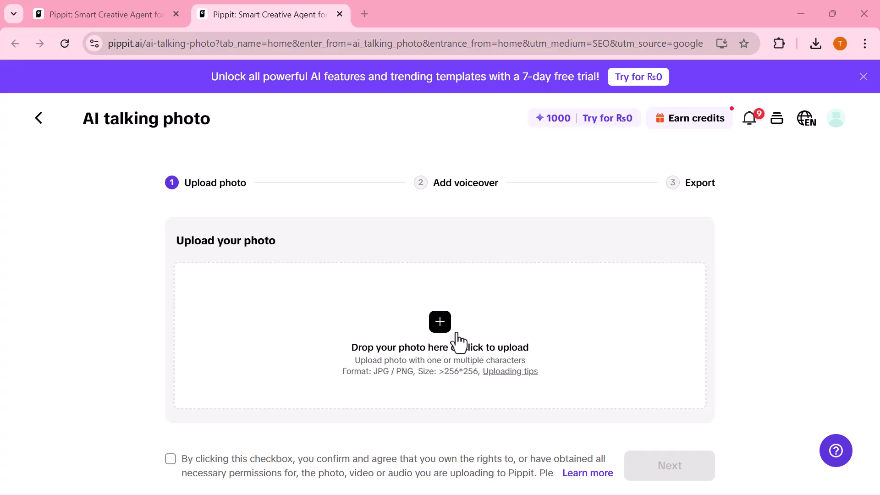
click(439, 322)
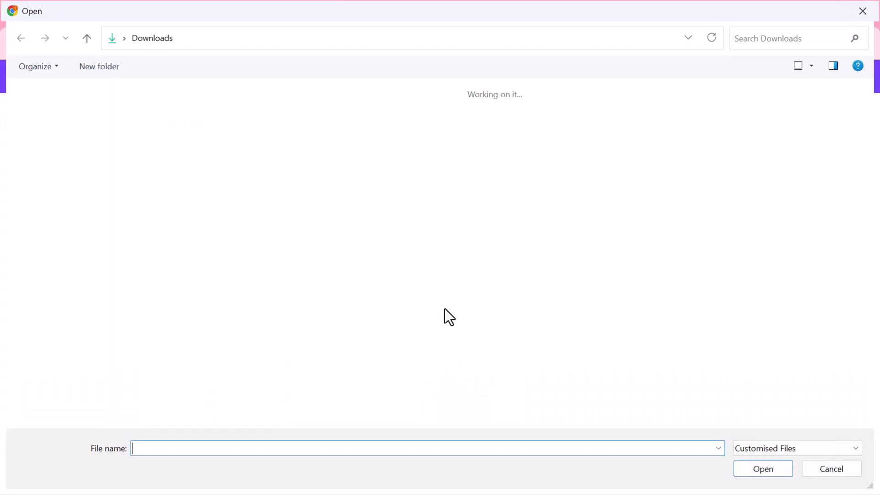
click(540, 315)
click(756, 468)
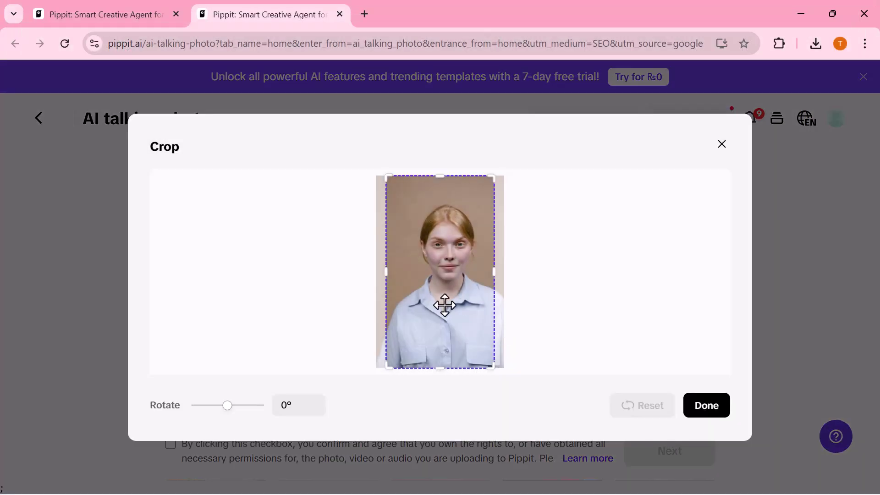
drag(444, 304, 458, 320)
click(720, 416)
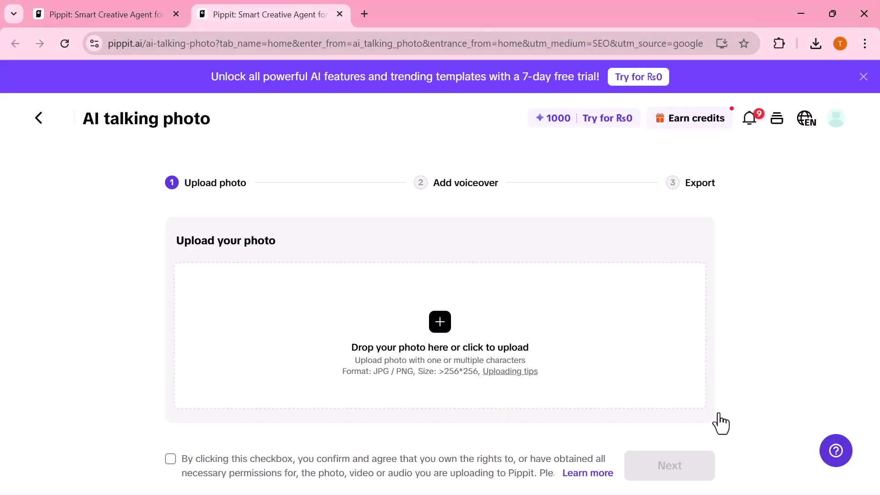
scroll(398, 260, down, 3)
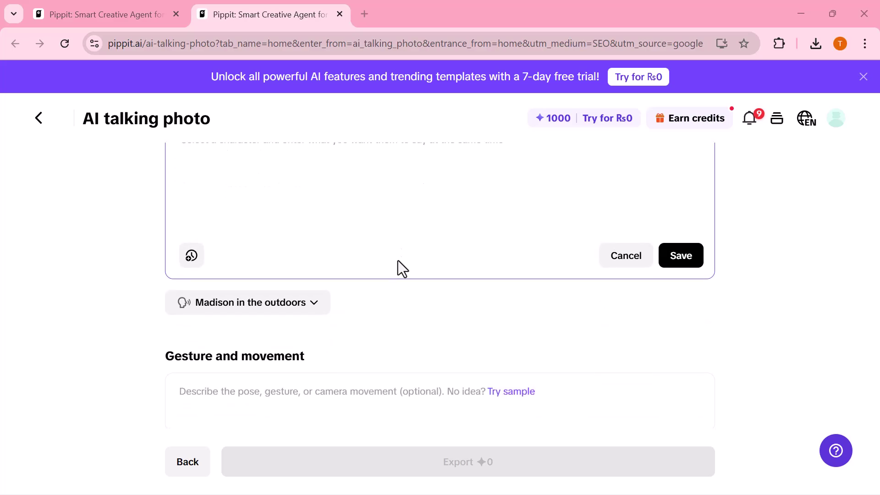
scroll(397, 260, up, 3)
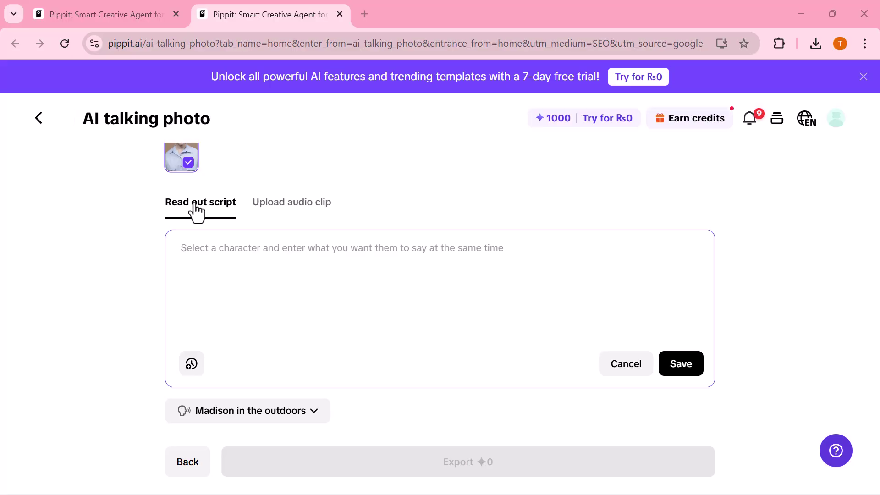
scroll(277, 291, down, 2)
- Preview and confirm the 'Carlie in front of a plain background1' voice
click(311, 324)
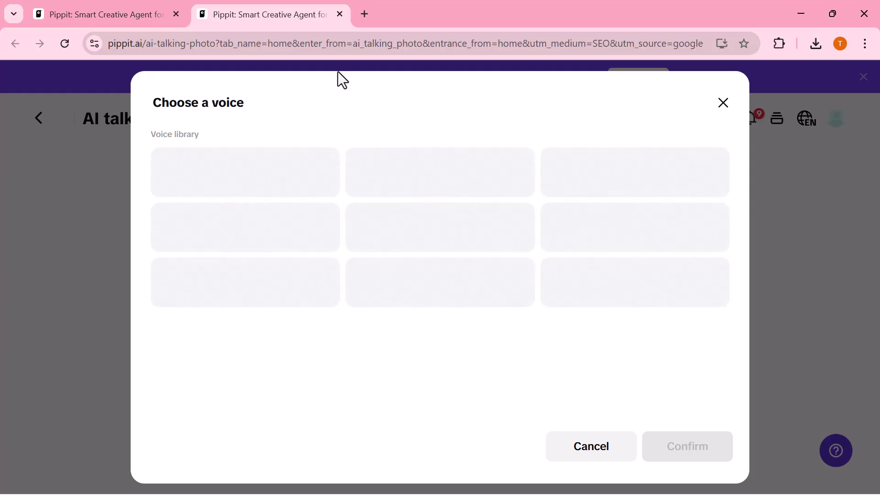
mouse_move(261, 205)
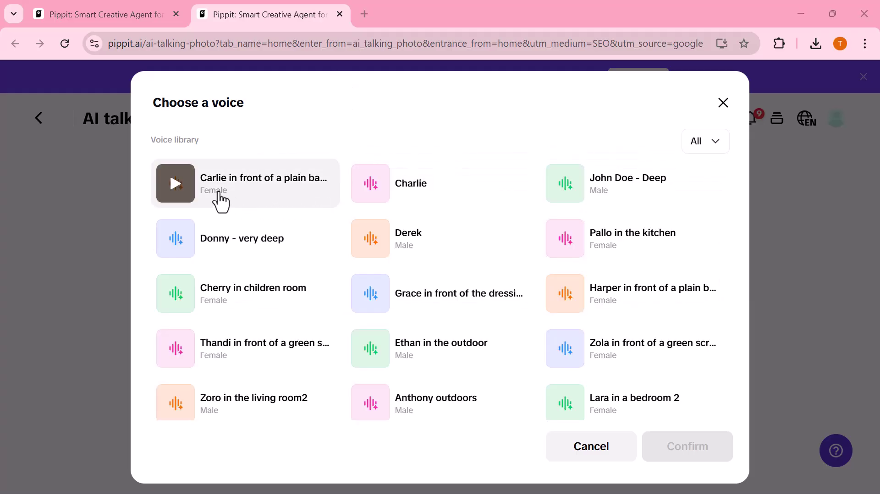
click(174, 186)
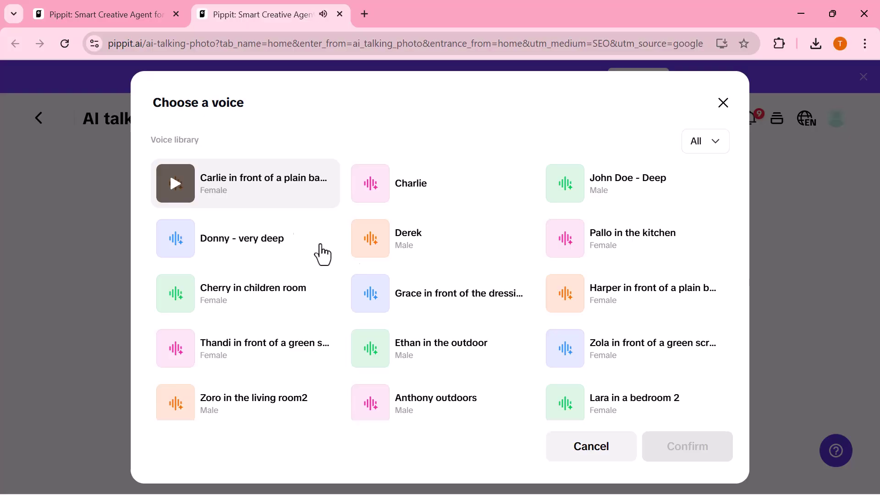
scroll(343, 261, down, 5)
scroll(465, 313, down, 2)
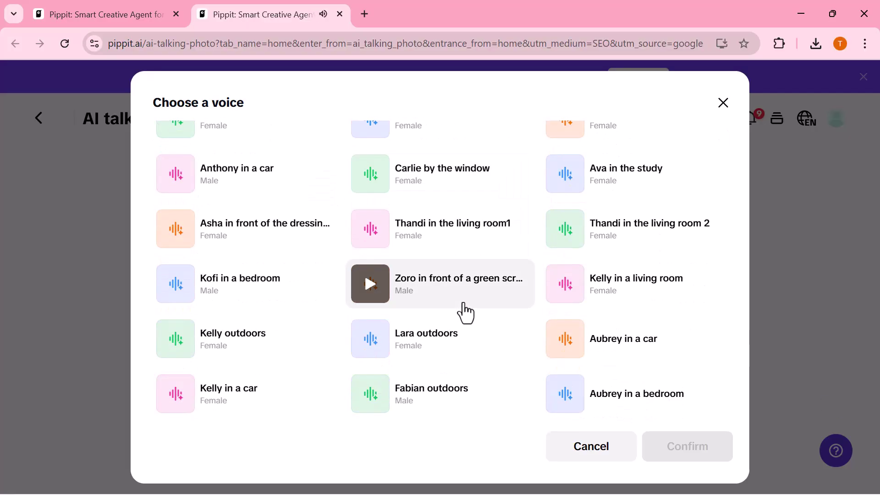
scroll(466, 313, up, 6)
scroll(465, 313, up, 1)
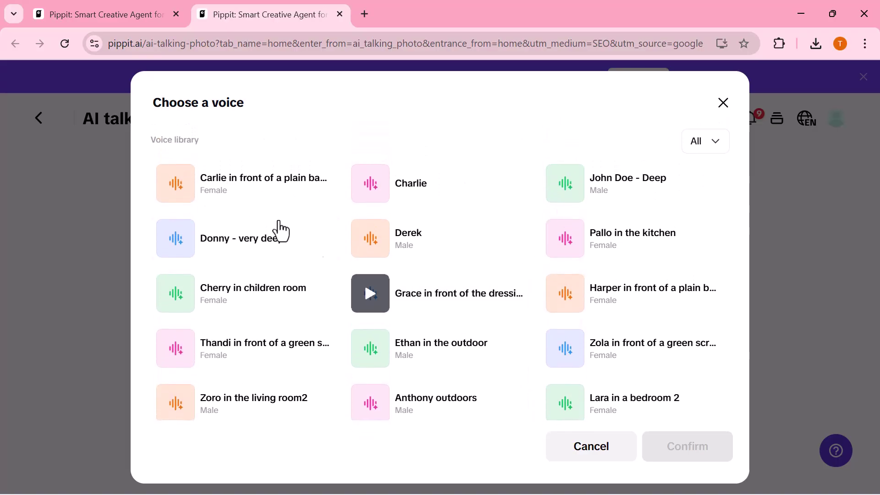
click(258, 198)
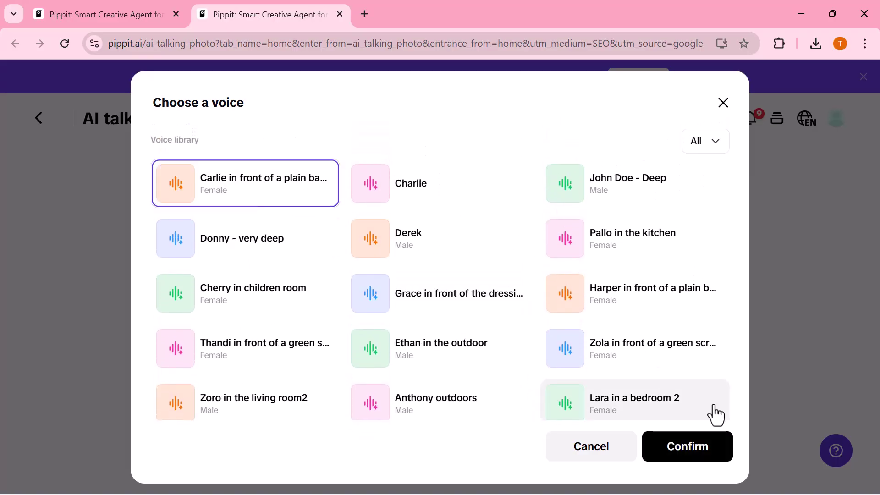
click(708, 460)
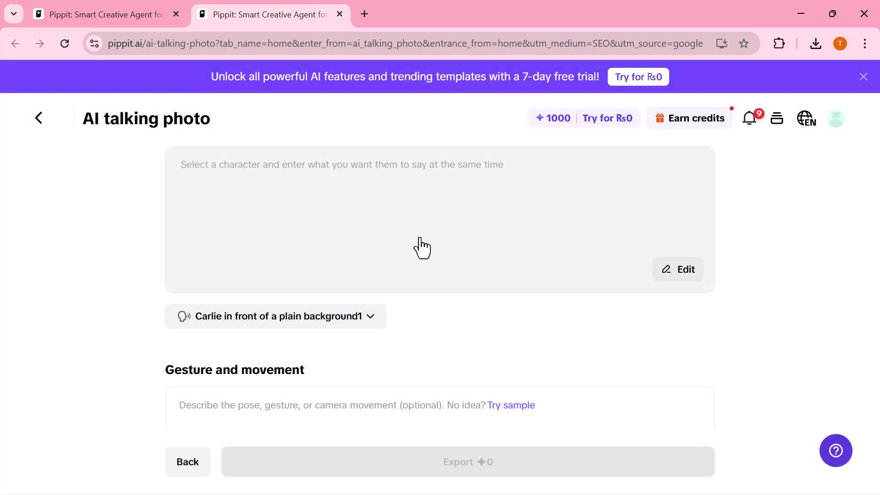
- Keep Read out script for the Pippit AI description and review the caption translation languages
click(314, 237)
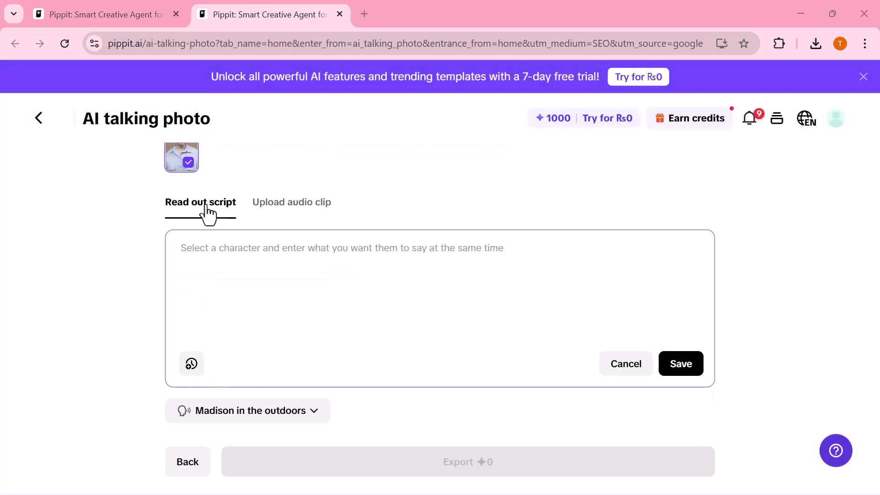
click(284, 210)
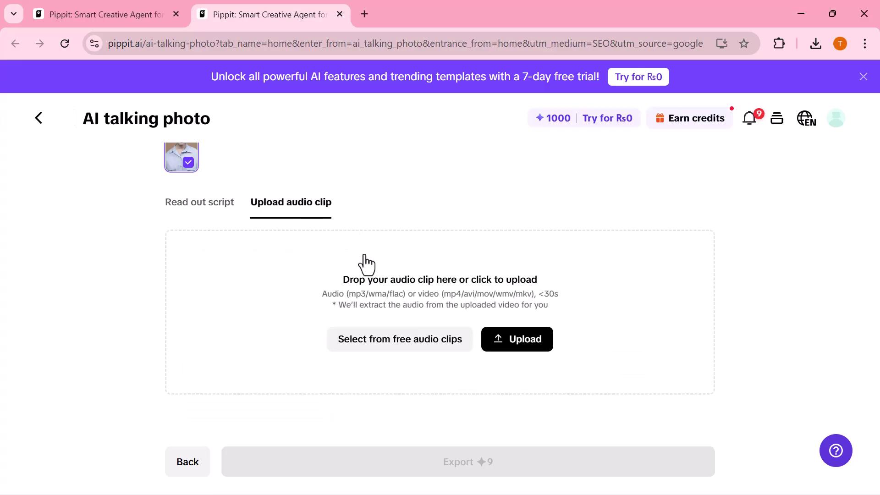
click(303, 185)
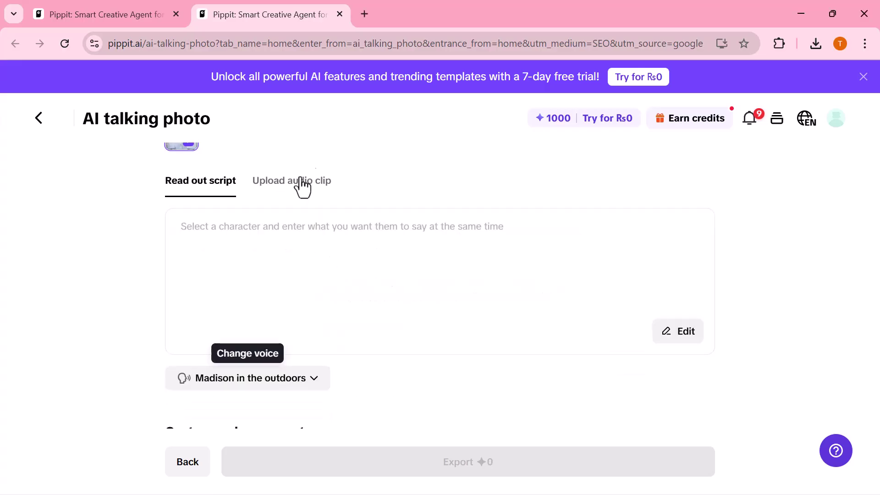
scroll(314, 235, down, 2)
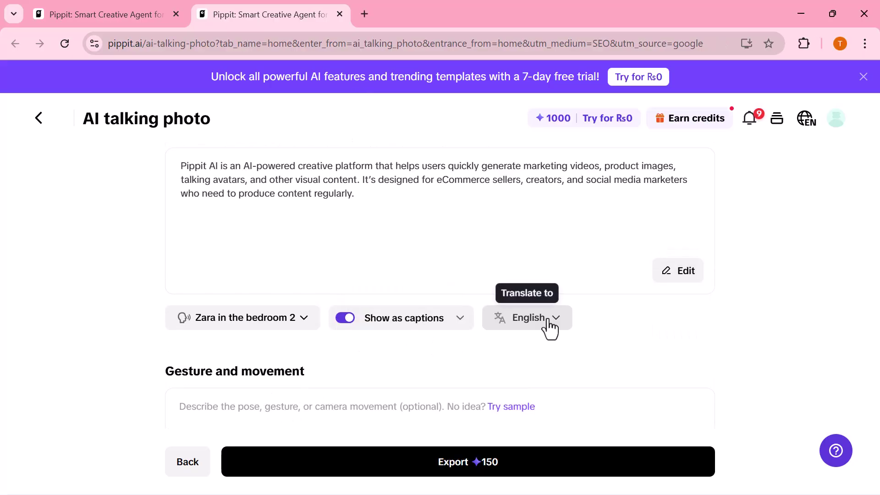
click(549, 323)
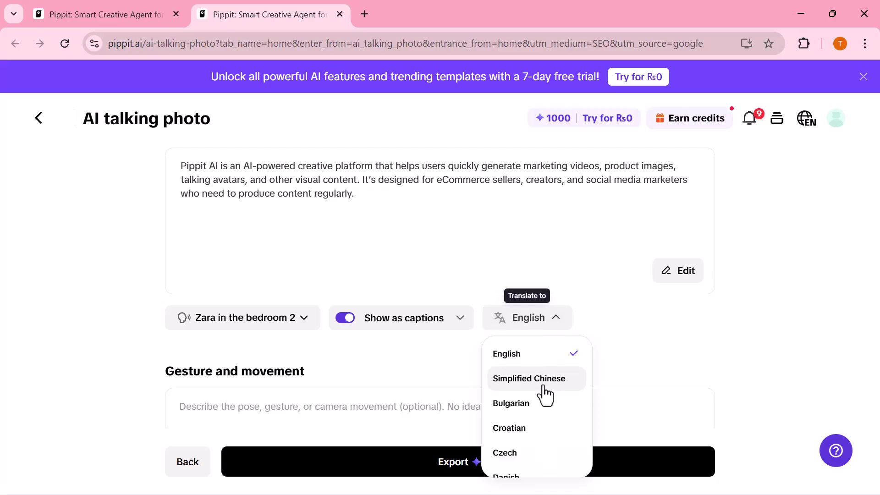
scroll(538, 338, down, 1)
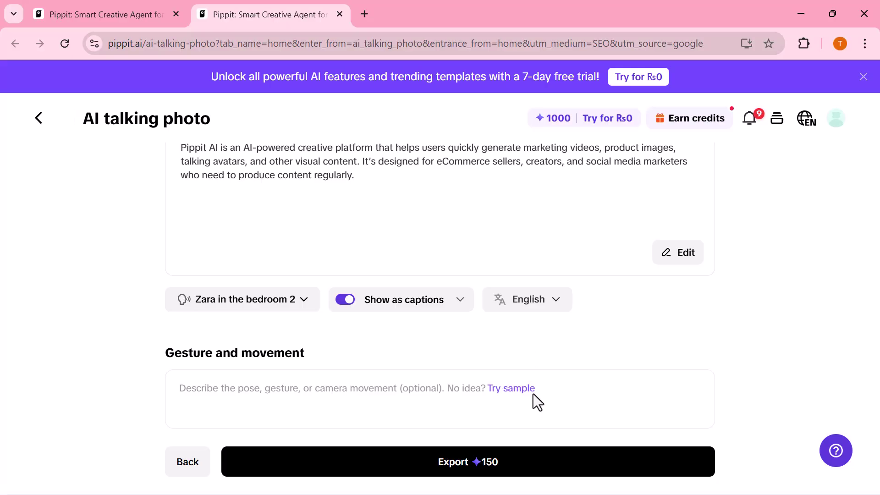
- Export the talking photo at 1080p, Recommended quality, 30fps MP4, keeping the watermark, and download it
click(438, 472)
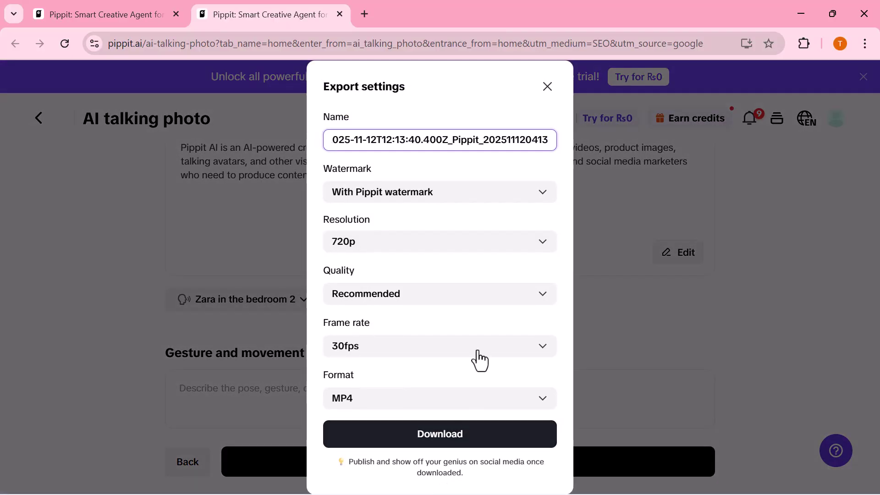
click(549, 200)
click(550, 201)
click(544, 251)
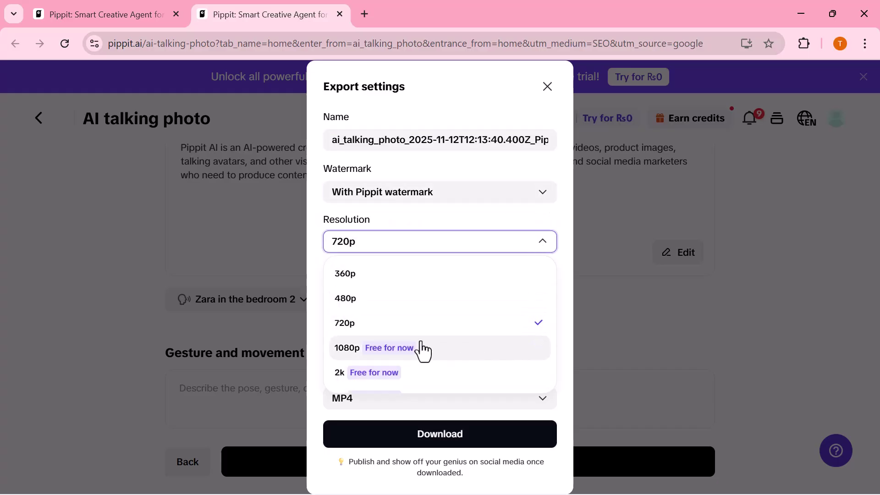
click(347, 352)
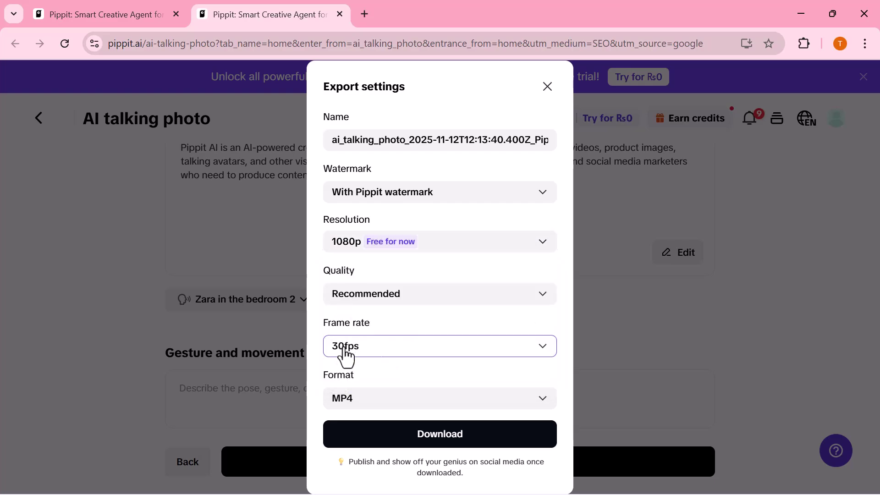
click(542, 305)
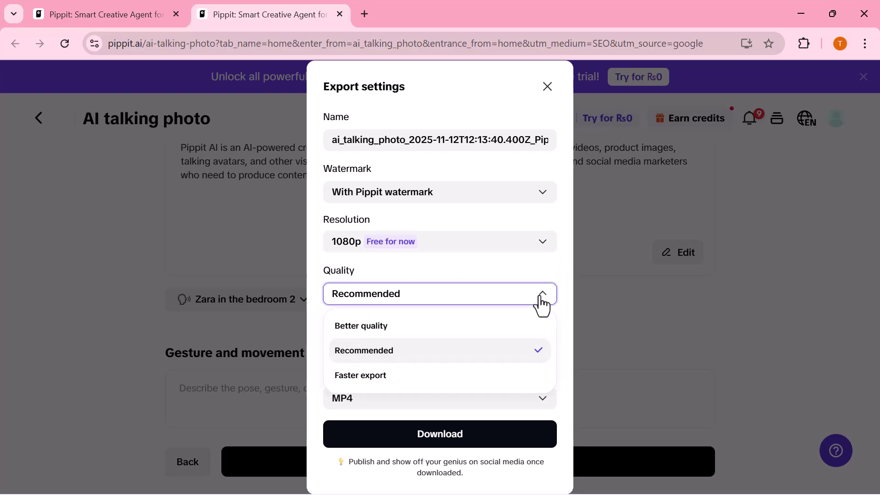
click(536, 350)
click(542, 353)
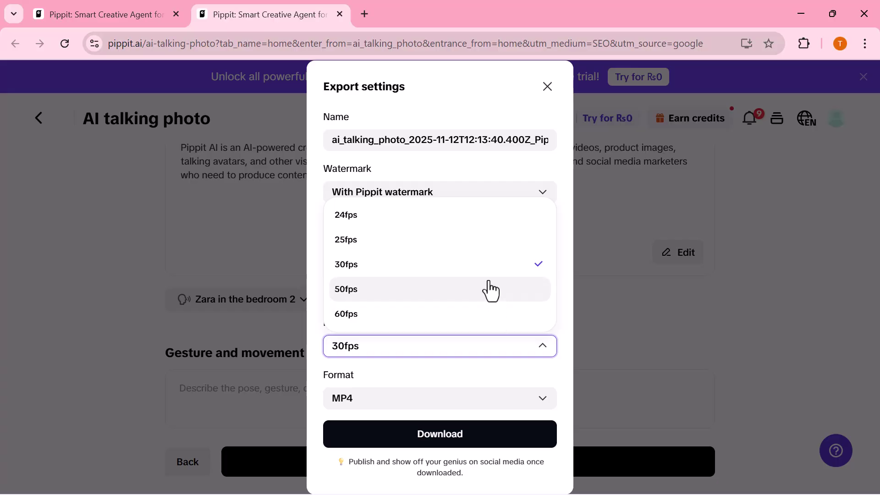
click(485, 264)
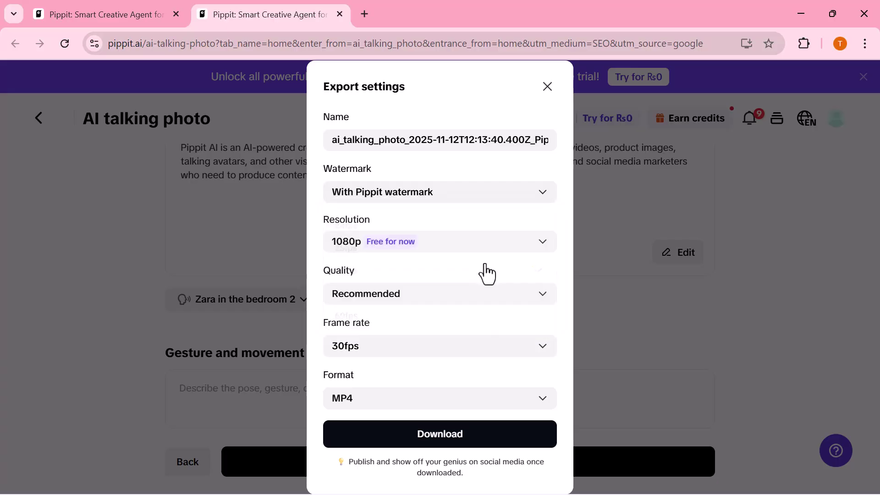
click(543, 399)
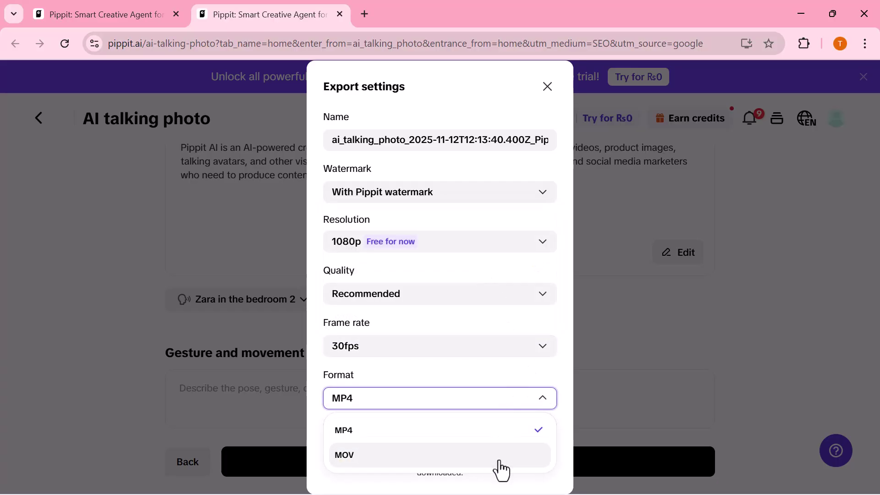
click(525, 435)
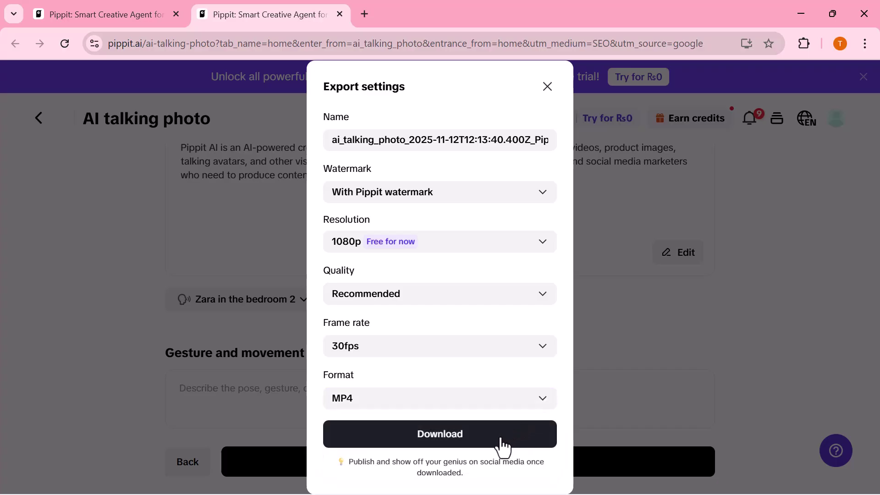
click(502, 445)
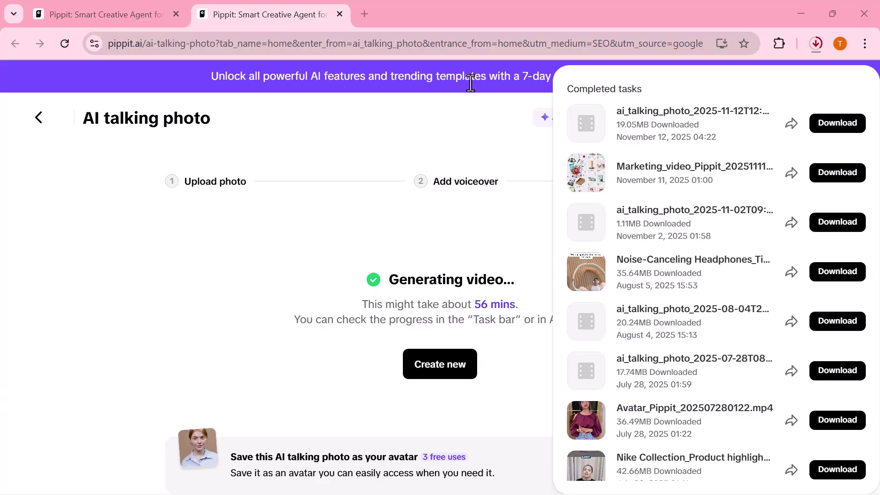
- Open the newest ai_talking_photo task from Completed tasks to watch the captioned video
click(589, 133)
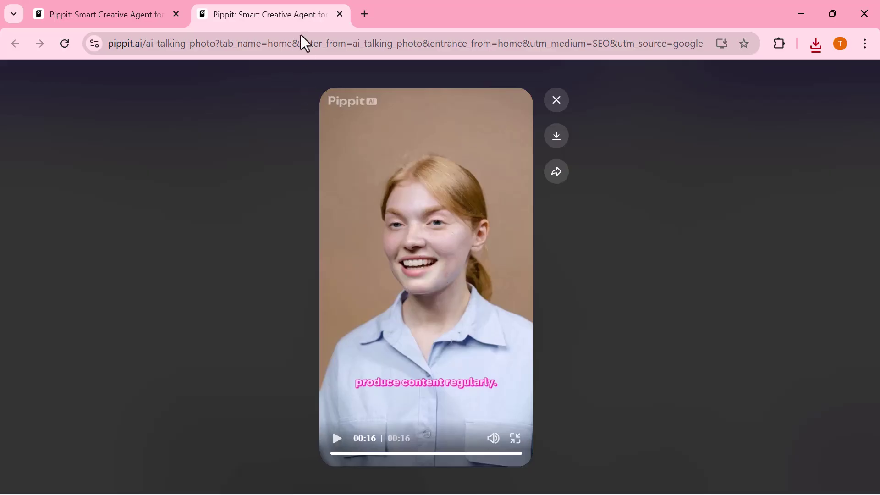
- Close the video preview and cancel saving the talking photo as an avatar
click(556, 103)
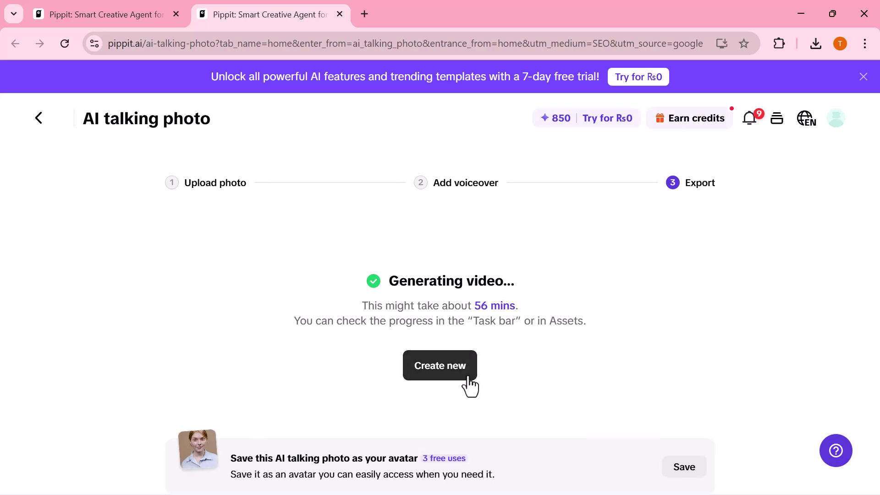
click(672, 476)
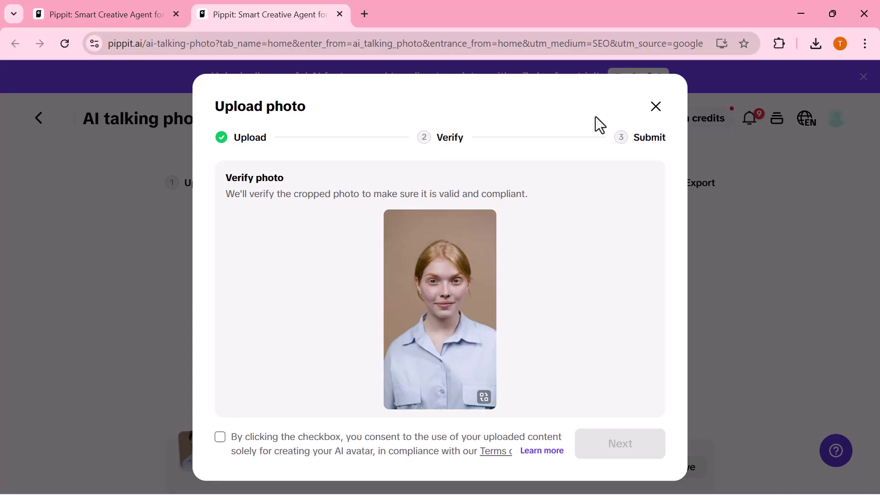
click(656, 107)
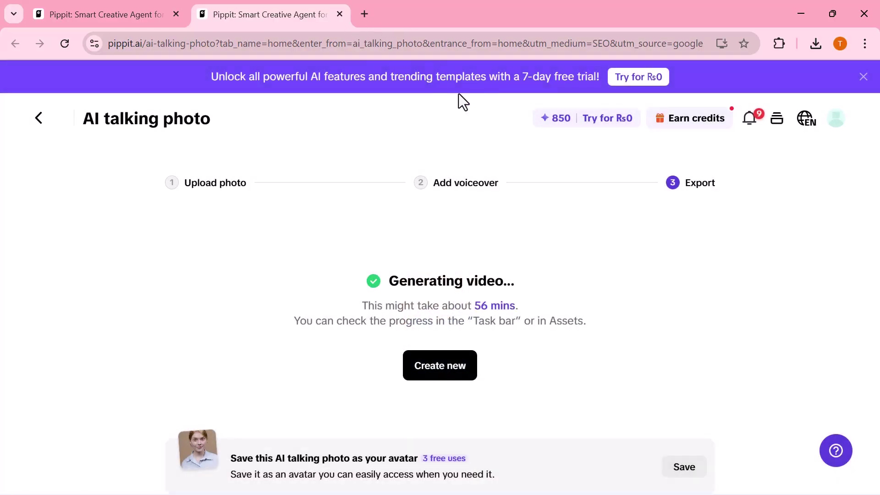
- Close the AI talking photo tab with Ctrl+W and scroll the Pippit home page
key(ctrl+w)
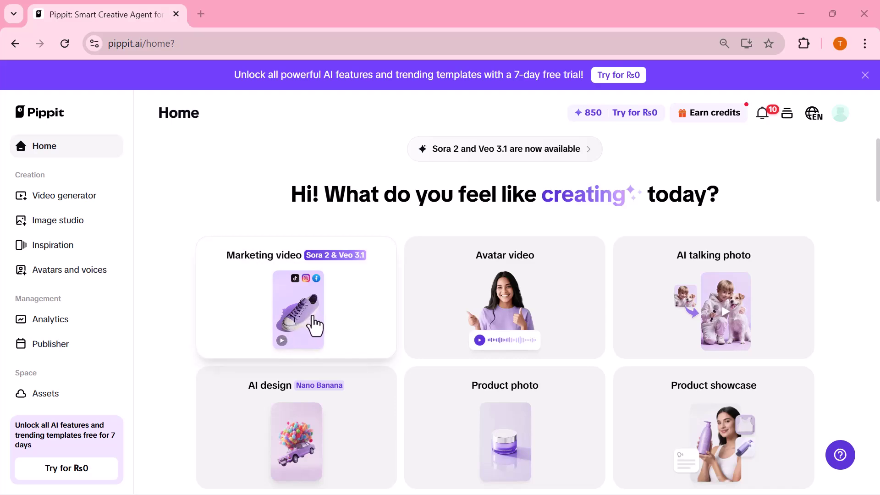
scroll(313, 321, down, 1)
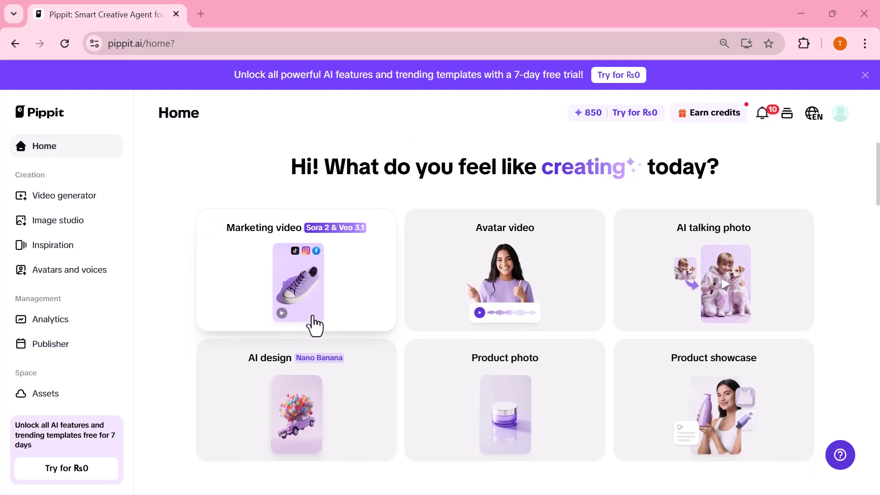